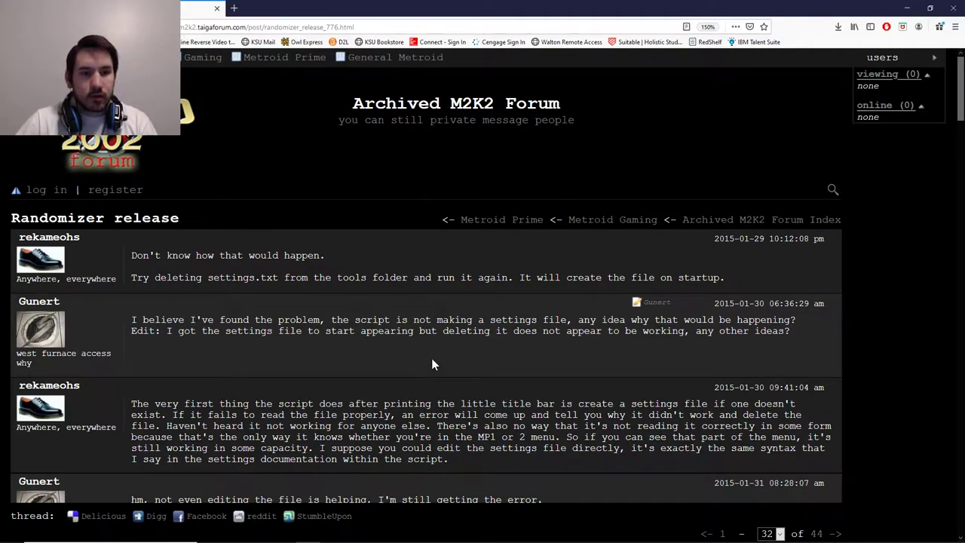
# Step: Scroll down the Archived M2K2 Forum thread to the v3.1 release post
pyautogui.scroll(-3, 426, 347)
pyautogui.scroll(3, 419, 311)
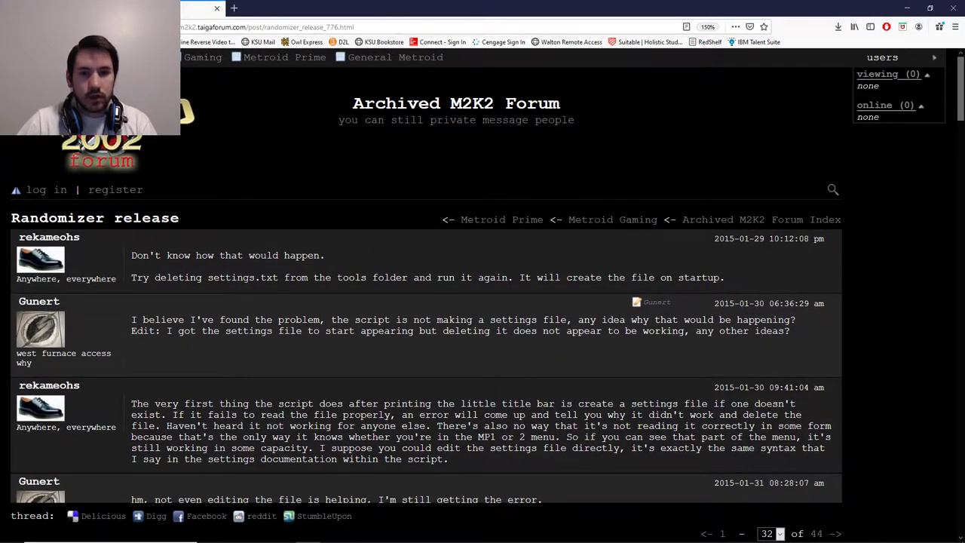
pyautogui.scroll(-1, 294, 317)
pyautogui.scroll(1, 294, 316)
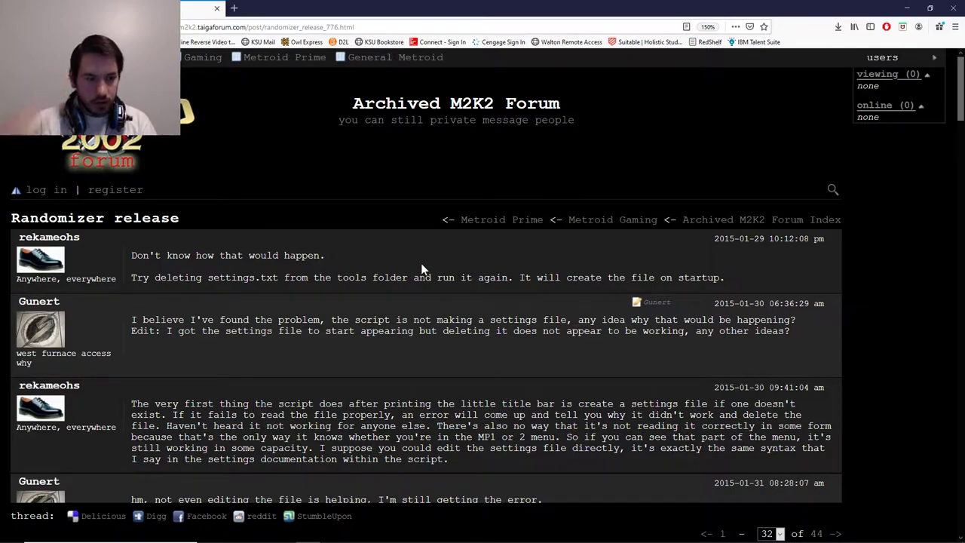
pyautogui.scroll(-15, 386, 306)
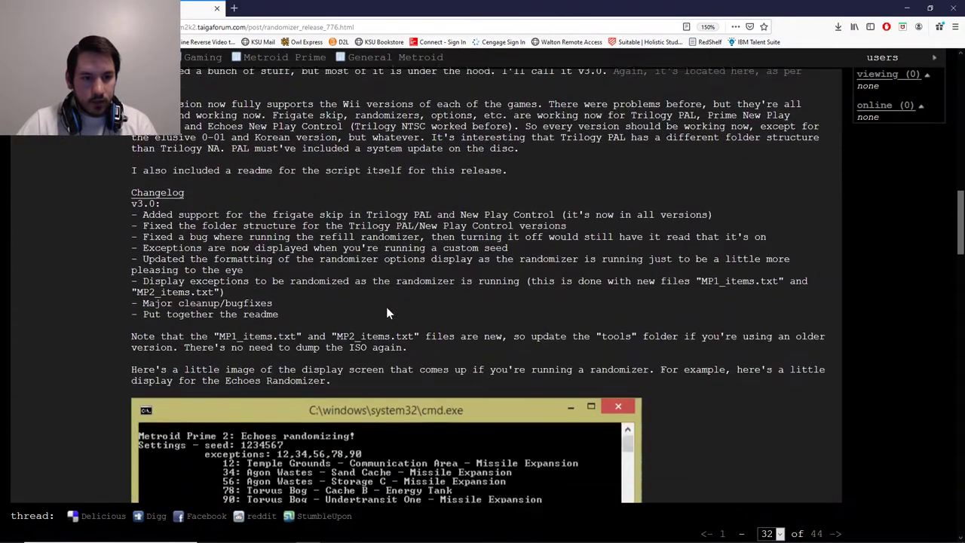
pyautogui.scroll(-15, 387, 306)
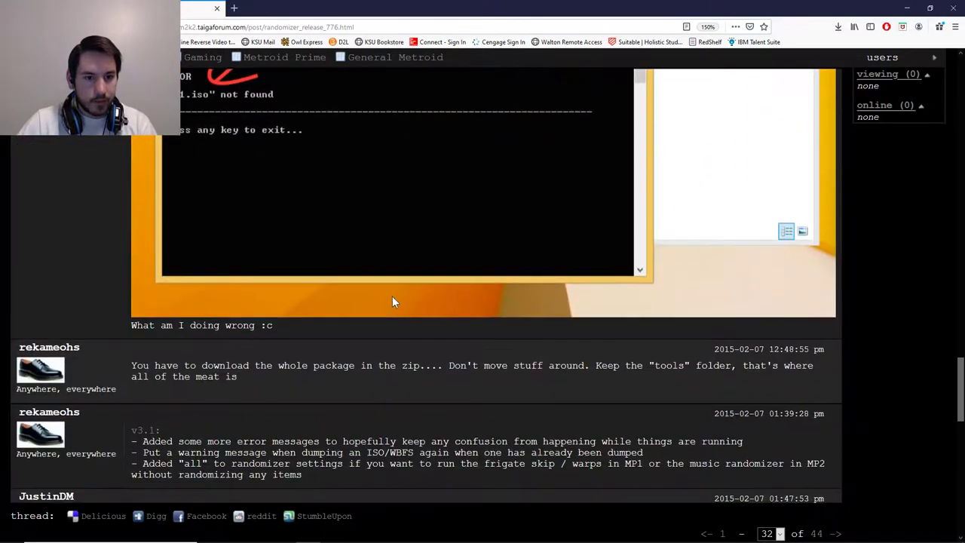
pyautogui.scroll(-1, 392, 296)
pyautogui.scroll(1, 113, 216)
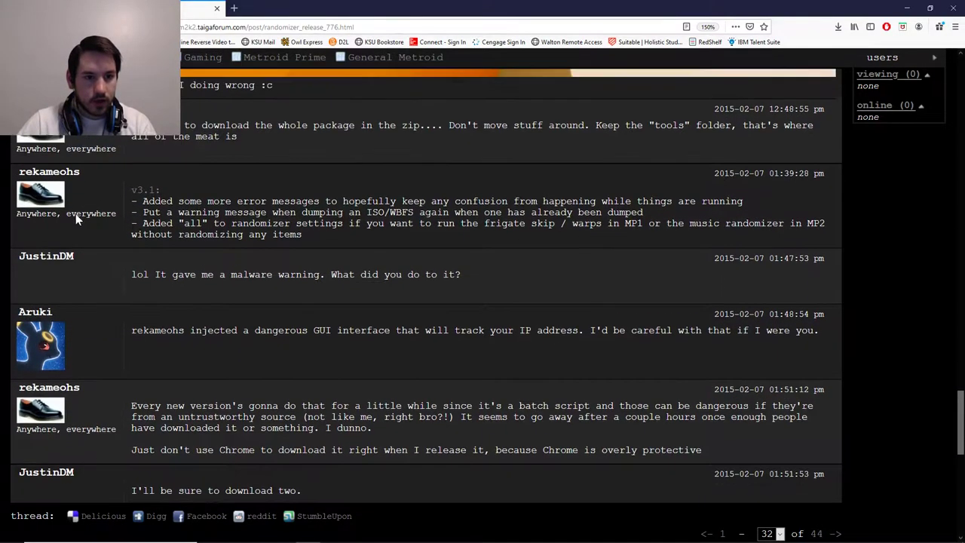
# Step: Open the v3.1 post's Dropbox download link in a new tab
pyautogui.moveTo(20, 209); pyautogui.dragTo(302, 267)
pyautogui.doubleClick(287, 265)
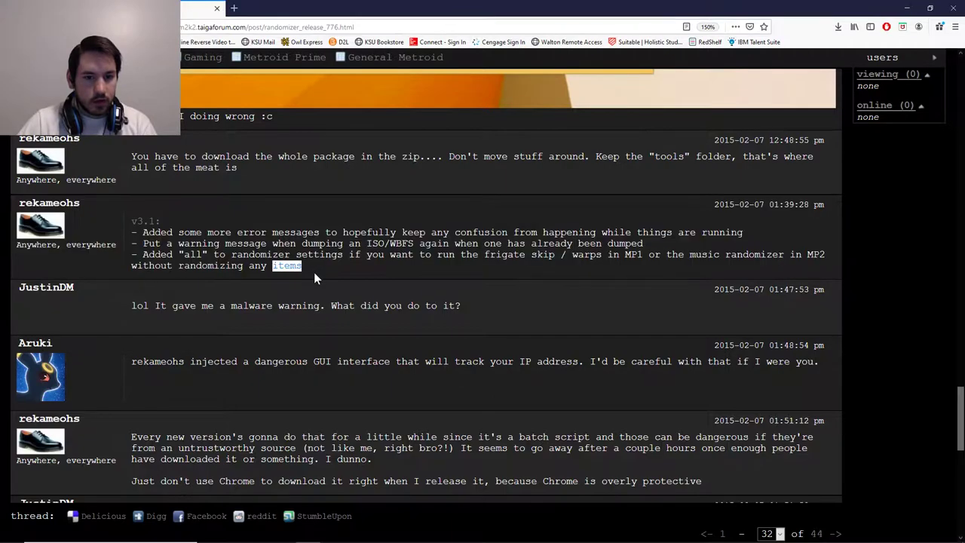
pyautogui.click(215, 280)
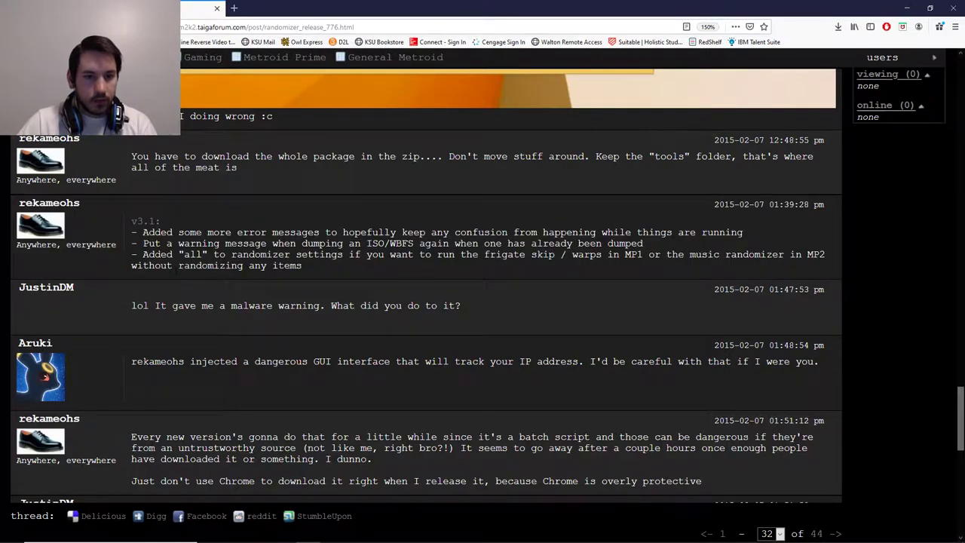
pyautogui.click(147, 226)
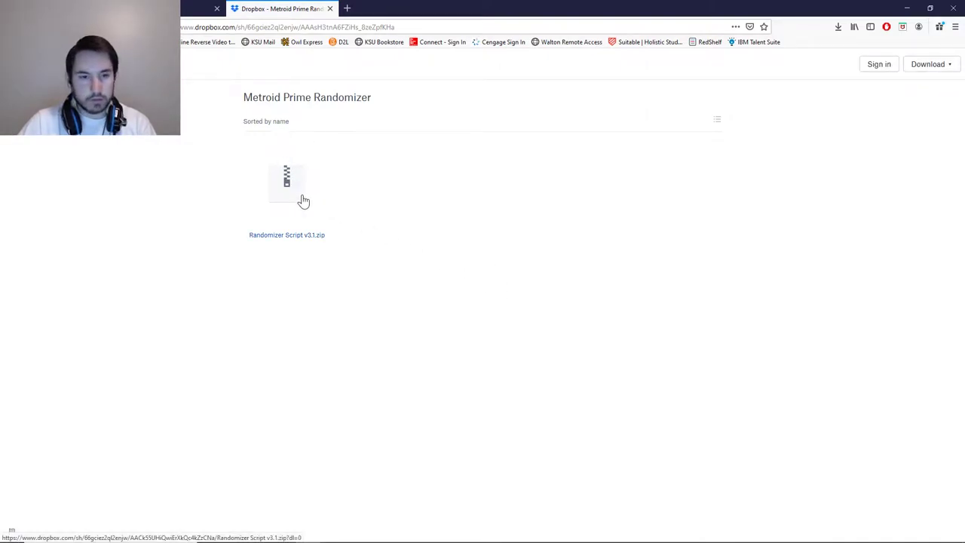
# Step: Download Randomizer Script v3.1.zip from Dropbox using Direct download and confirm saving it
pyautogui.click(301, 201)
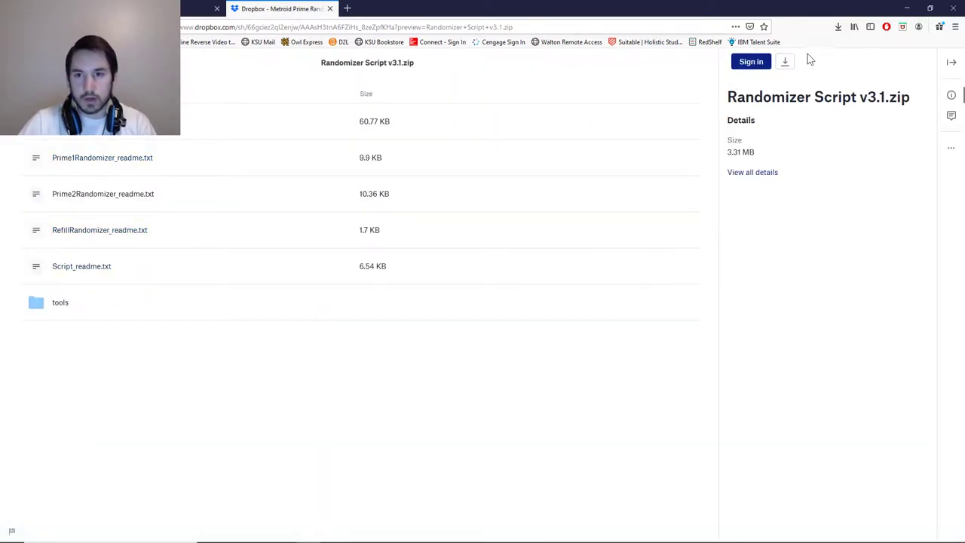
pyautogui.click(786, 68)
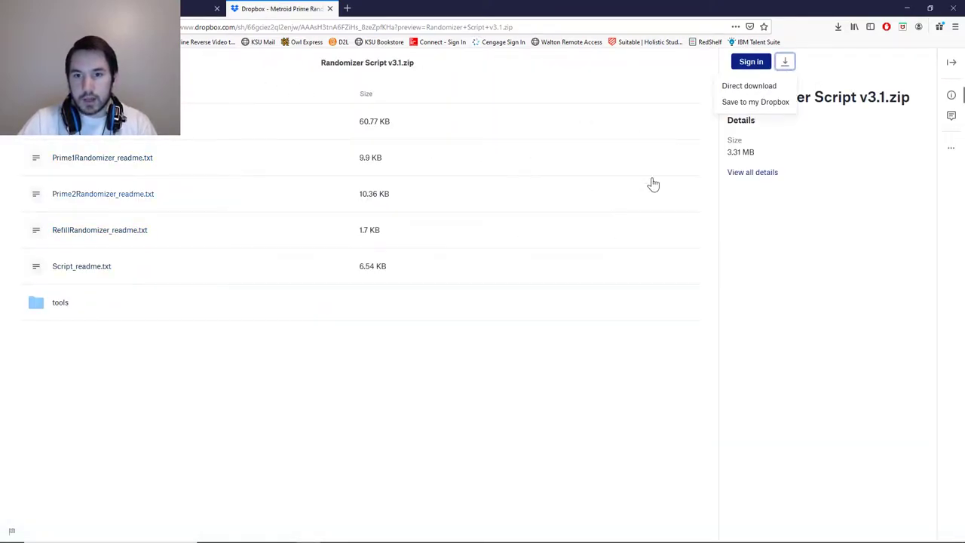
pyautogui.click(748, 91)
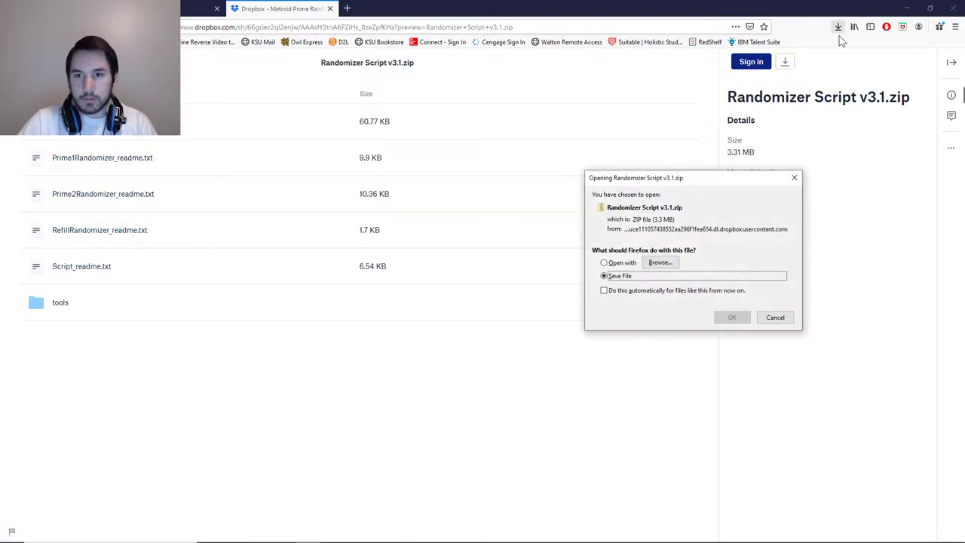
pyautogui.click(732, 316)
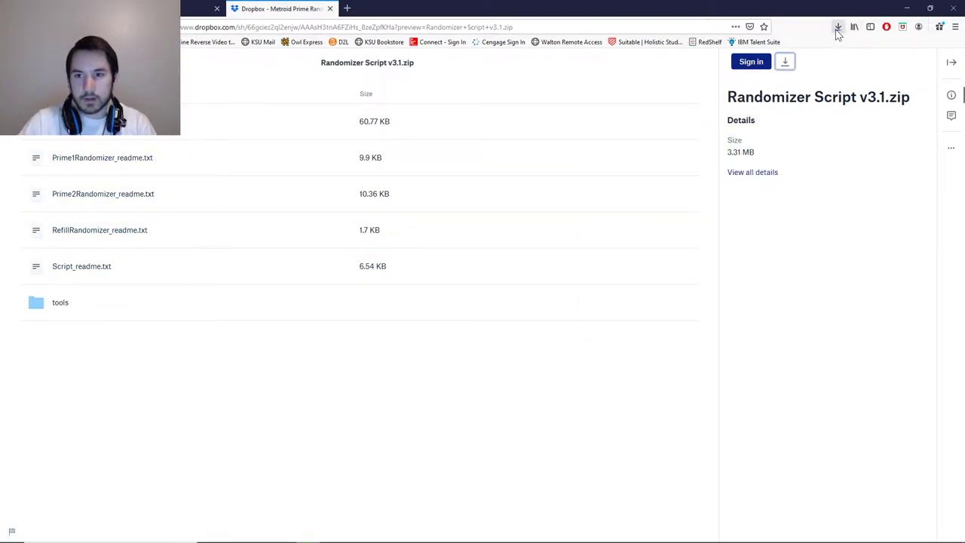
# Step: Check the finished 3.3 MB zip in Firefox's downloads list, then close the Dropbox tab
pyautogui.click(838, 28)
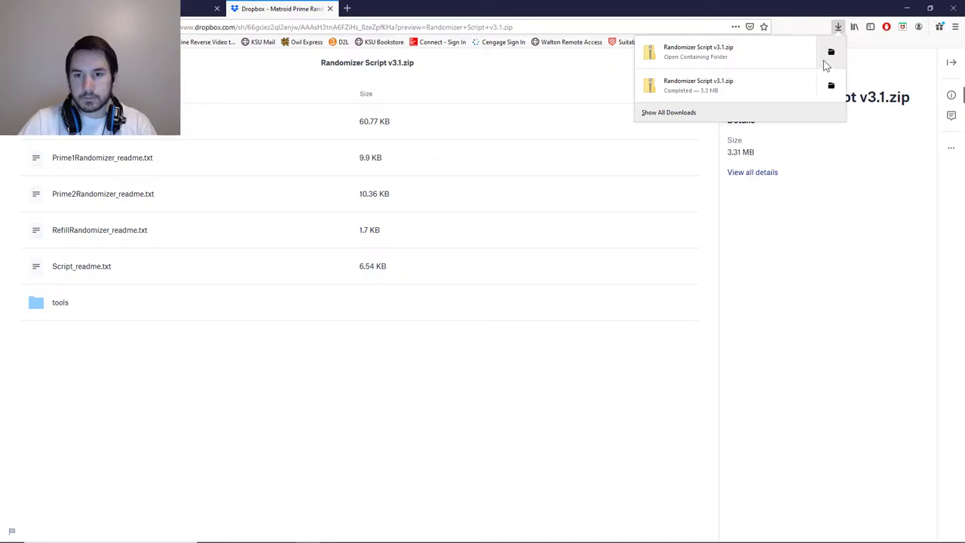
pyautogui.click(540, 238)
pyautogui.click(263, 351)
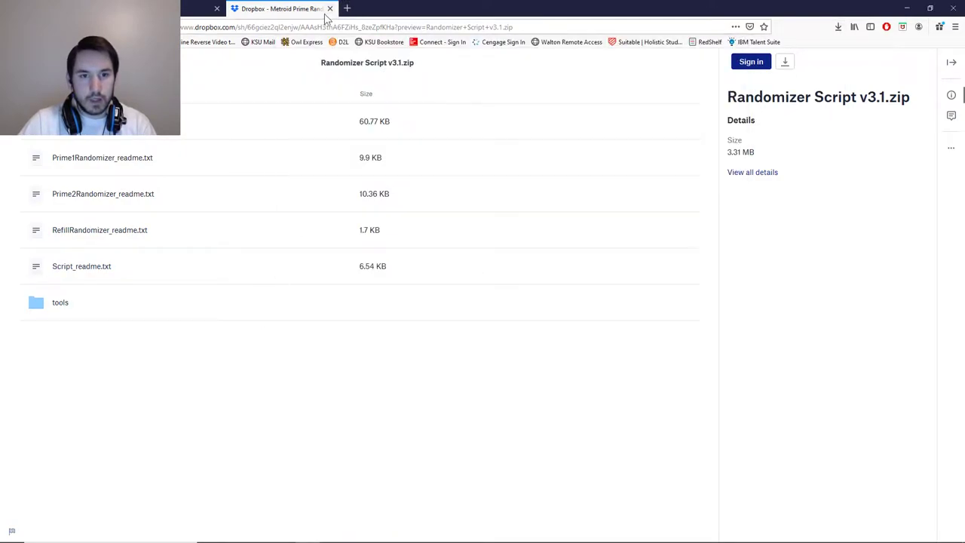
pyautogui.click(331, 8)
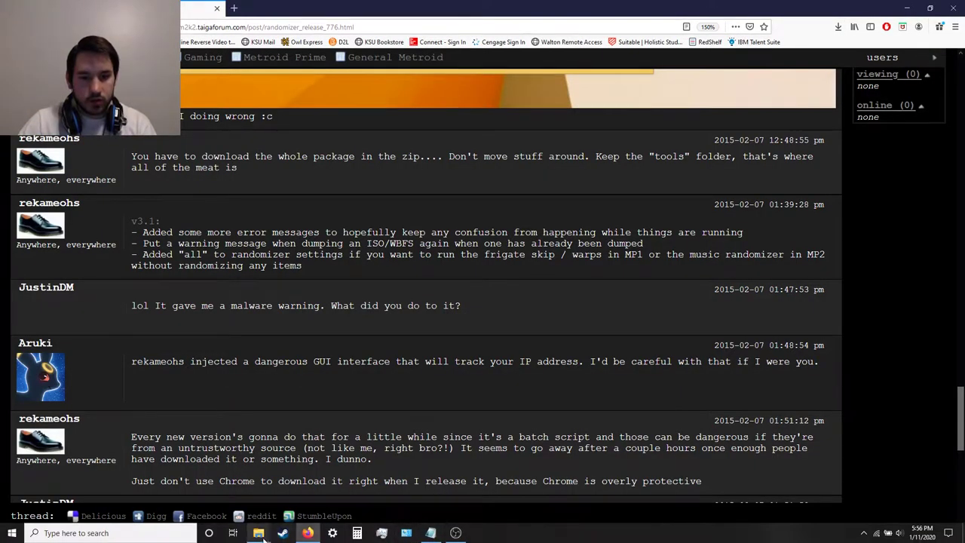
# Step: Extract Randomizer Script v3.1.zip with 7-Zip into a Randomizer Script v3.1 folder and open it
pyautogui.moveTo(263, 535)
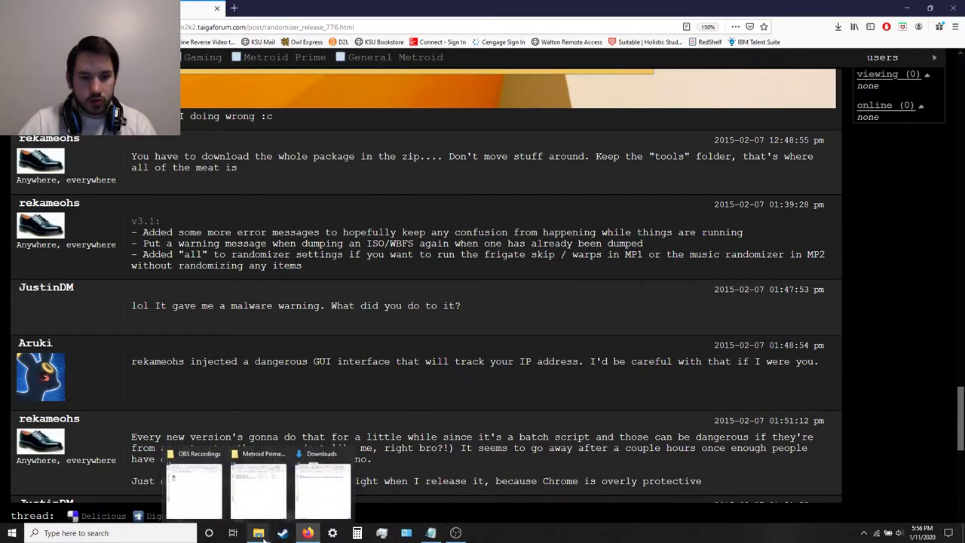
pyautogui.click(326, 502)
pyautogui.rightClick(380, 164)
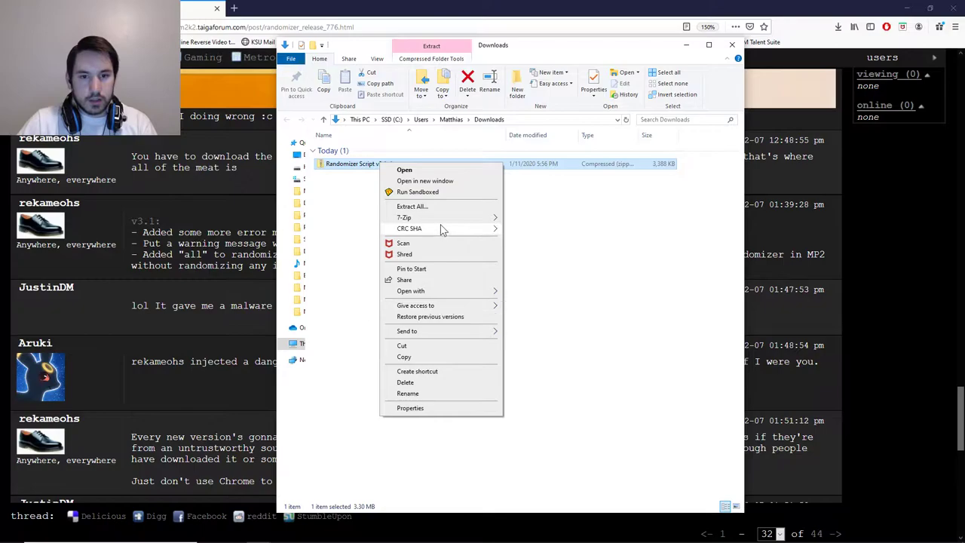
pyautogui.moveTo(474, 217)
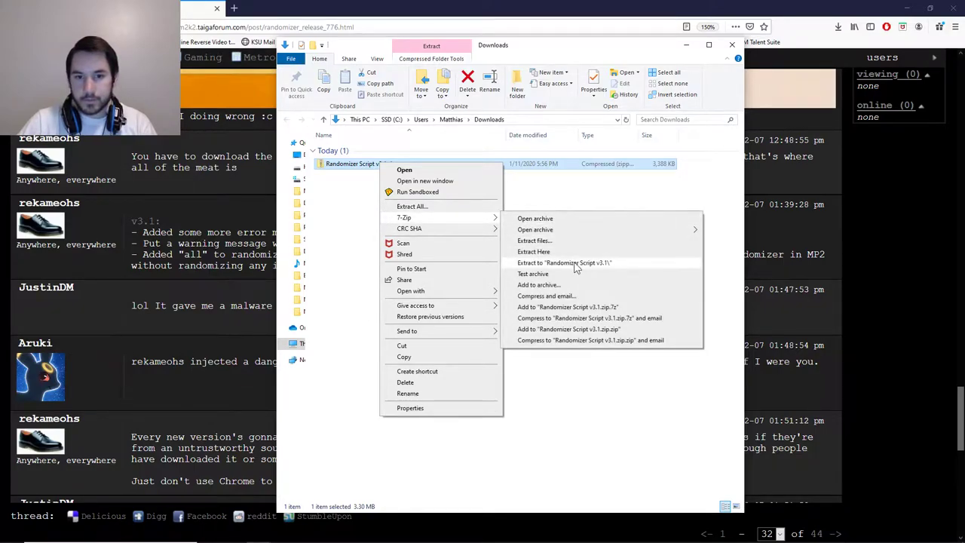
pyautogui.click(532, 262)
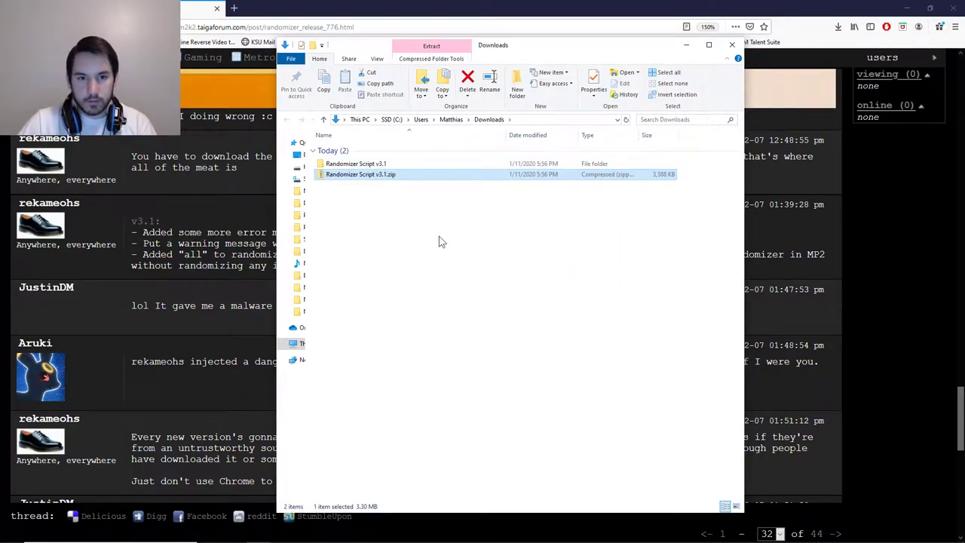
pyautogui.doubleClick(392, 165)
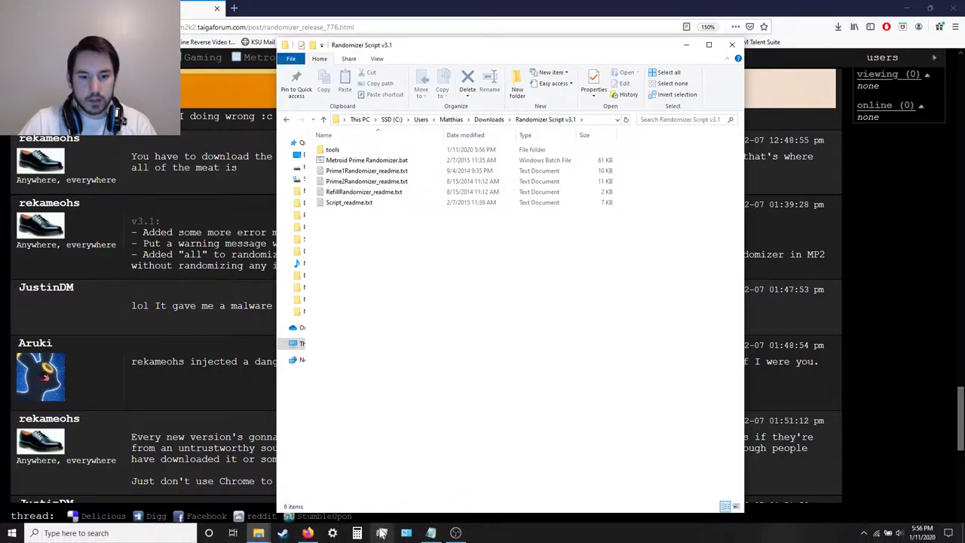
pyautogui.moveTo(385, 249); pyautogui.dragTo(527, 389)
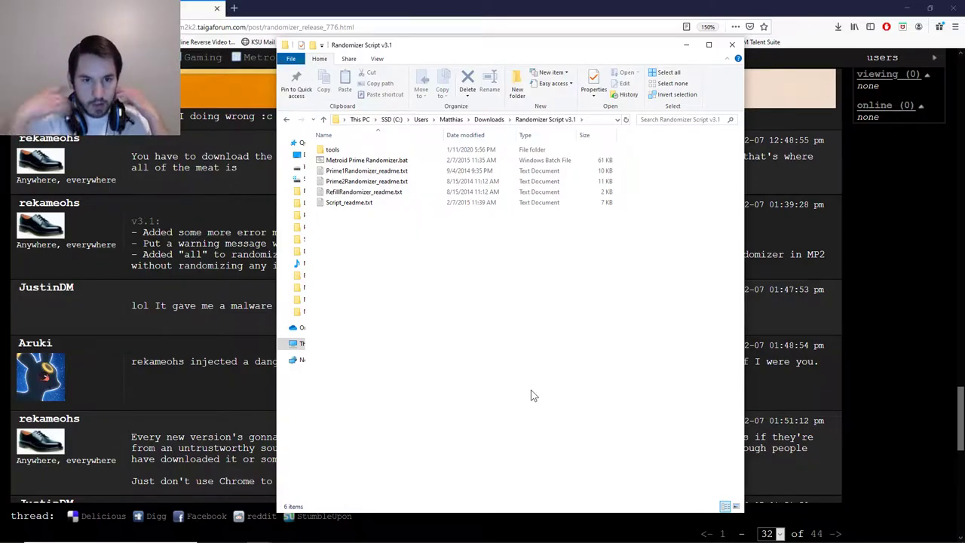
# Step: Copy Metroid Prime 2 - Echoes (USA).iso from the D: Echoes folder and paste it into Randomizer Script v3.1
pyautogui.moveTo(260, 534)
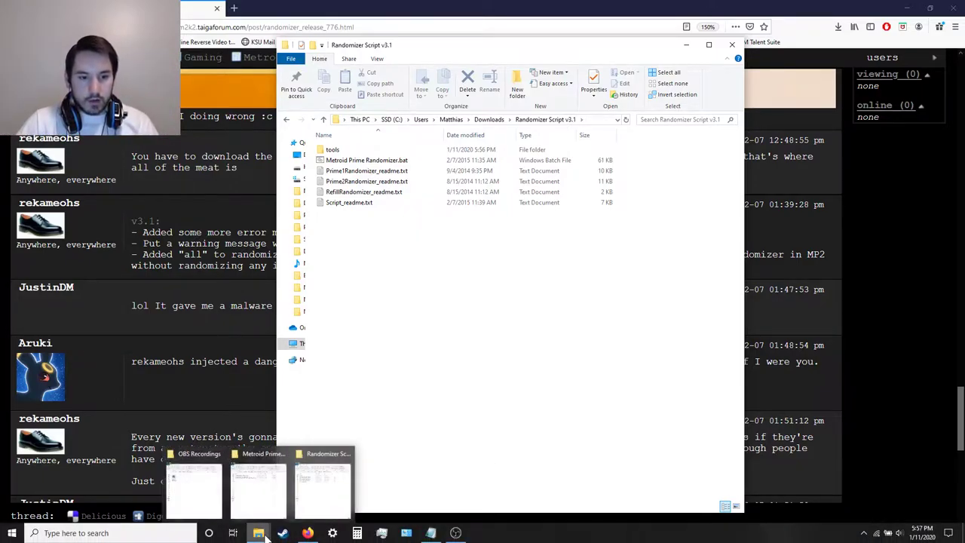
pyautogui.click(256, 494)
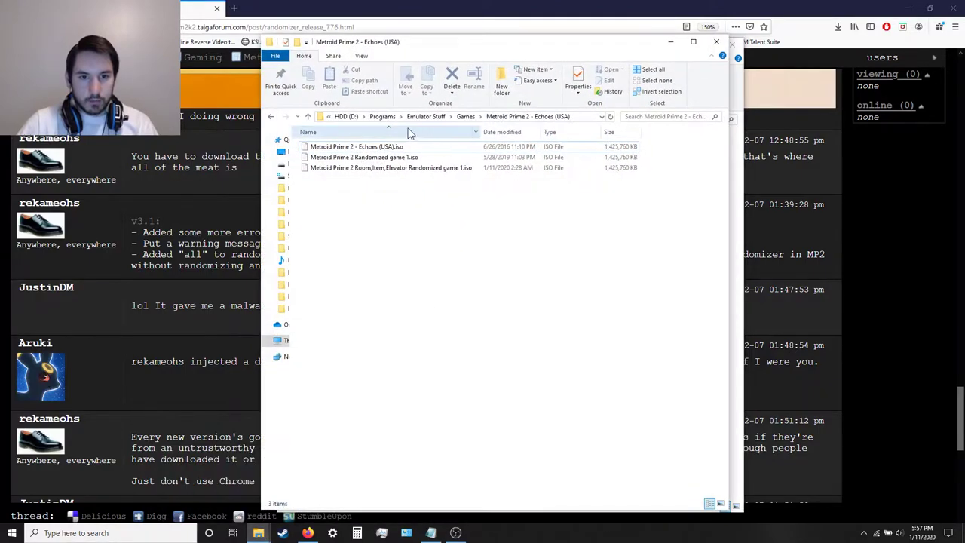
pyautogui.rightClick(375, 148)
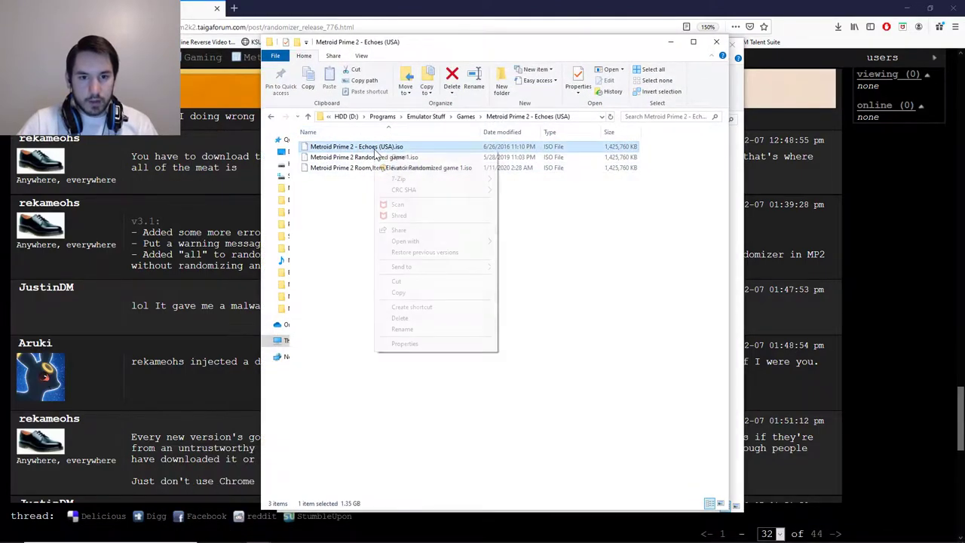
pyautogui.click(407, 292)
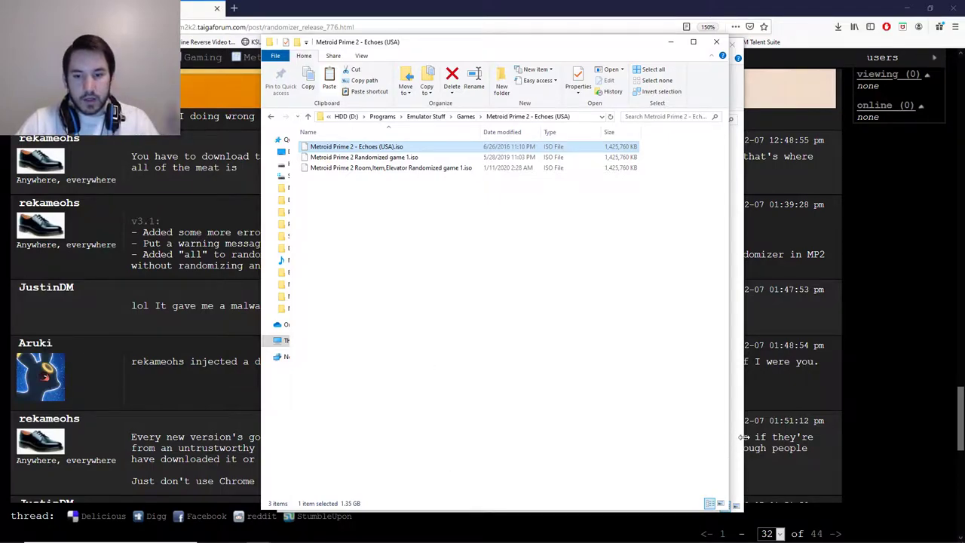
pyautogui.click(742, 438)
pyautogui.rightClick(397, 264)
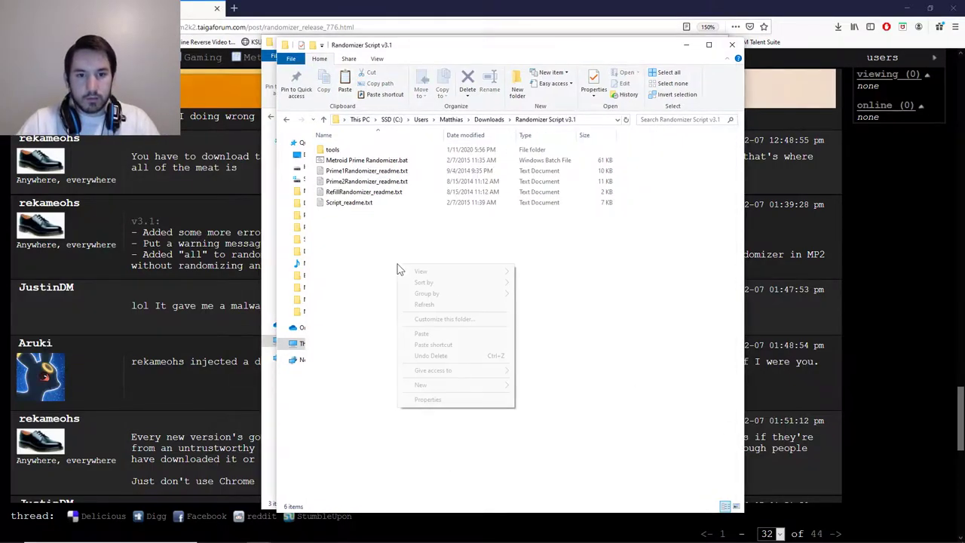
pyautogui.click(452, 334)
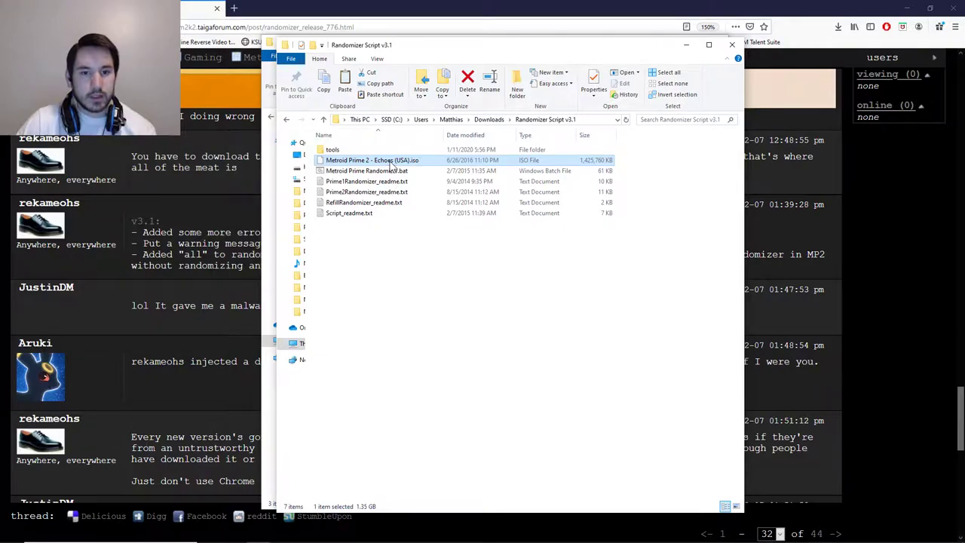
# Step: Rename the copied Echoes ISO to mp2.iso and run Metroid Prime Randomizer.bat
pyautogui.hotkey('shift', 'F10')
pyautogui.click(435, 359)
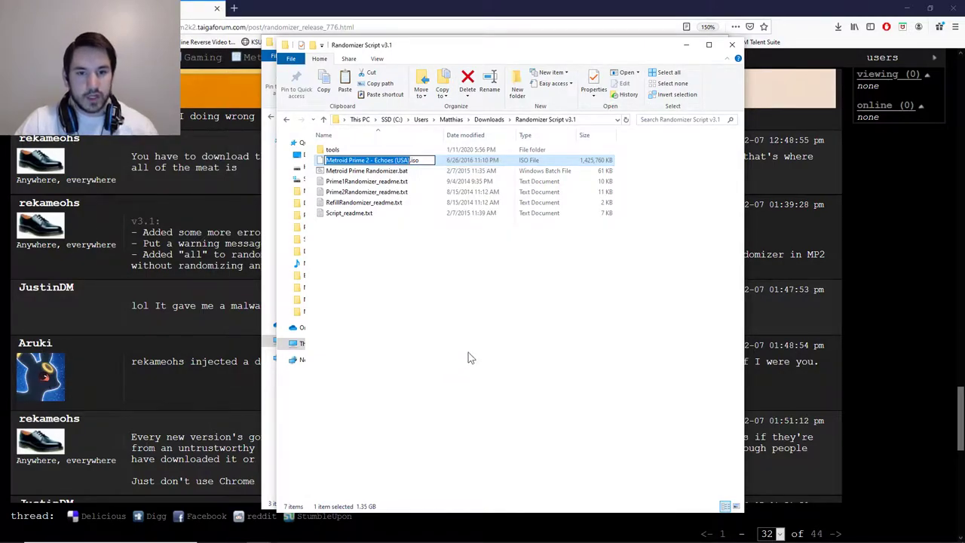
pyautogui.write('mp2')
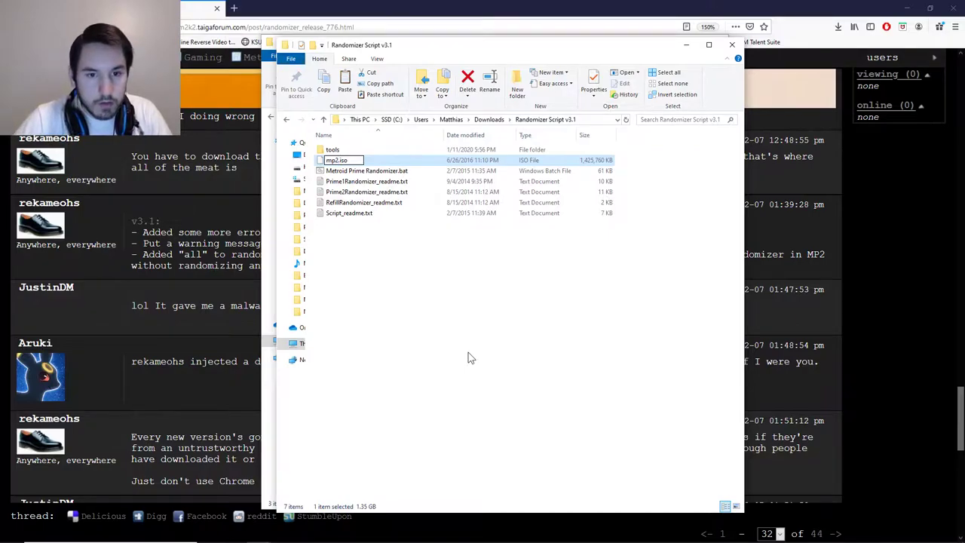
pyautogui.press('Return')
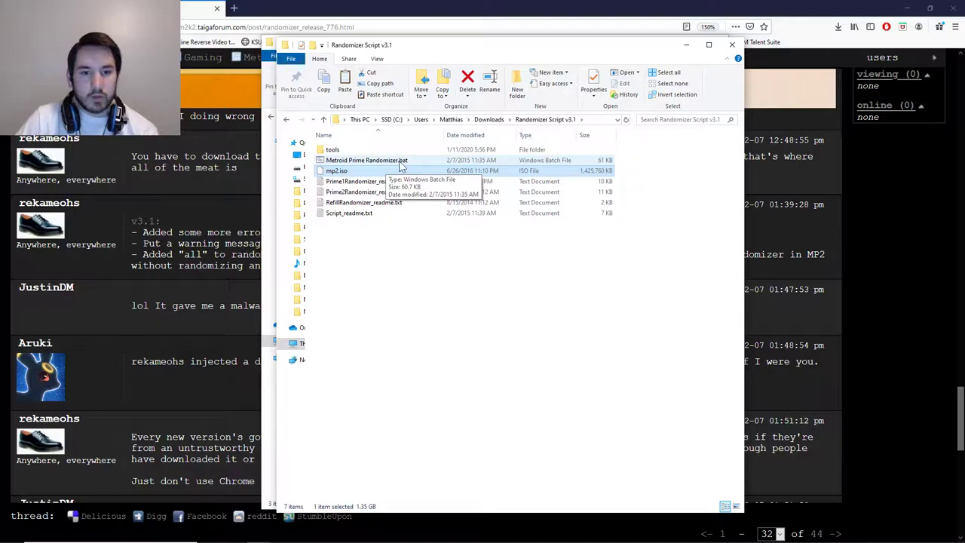
pyautogui.doubleClick(400, 161)
# Step: Move the randomizer window, pick option 2 for Echoes, then option 3 to dump the ISO
pyautogui.moveTo(461, 139); pyautogui.dragTo(506, 88)
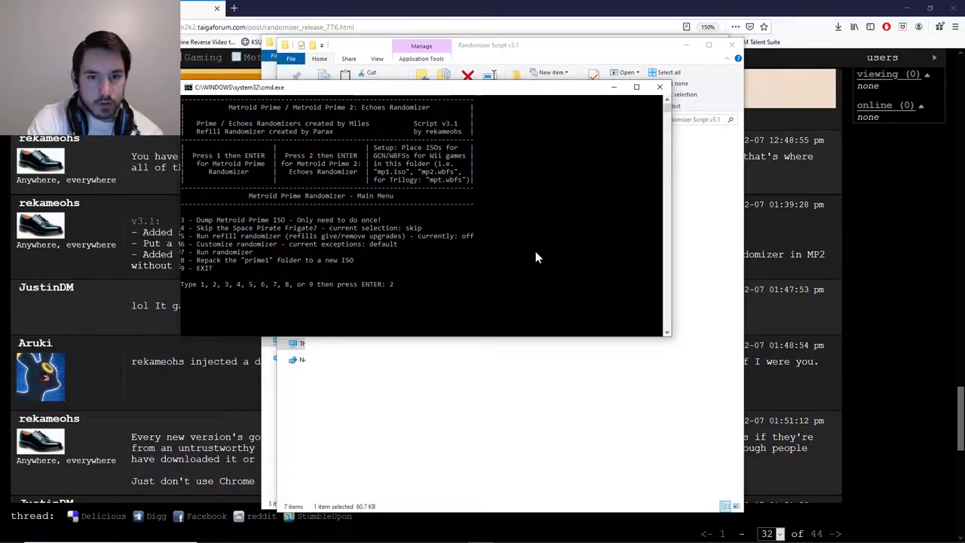
pyautogui.write('2')
pyautogui.press('Return')
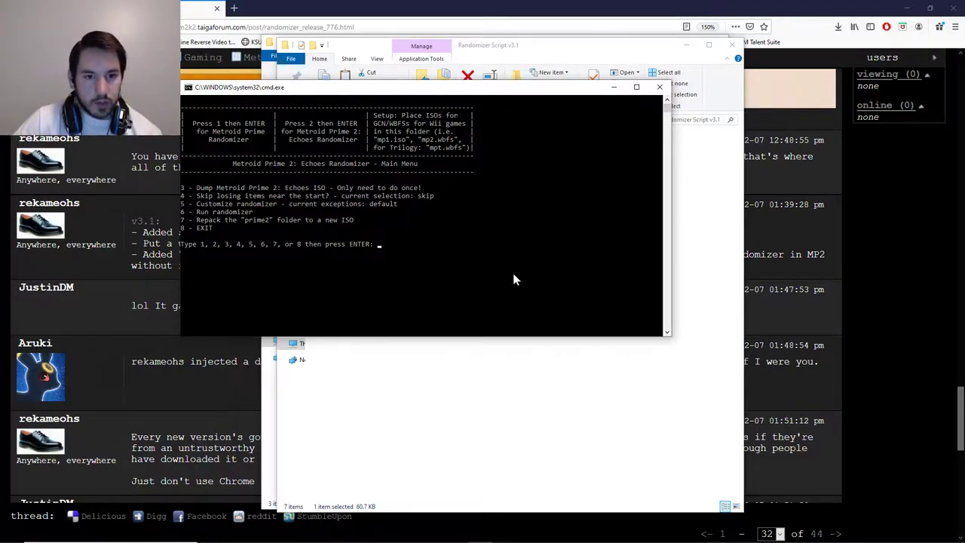
pyautogui.write('3')
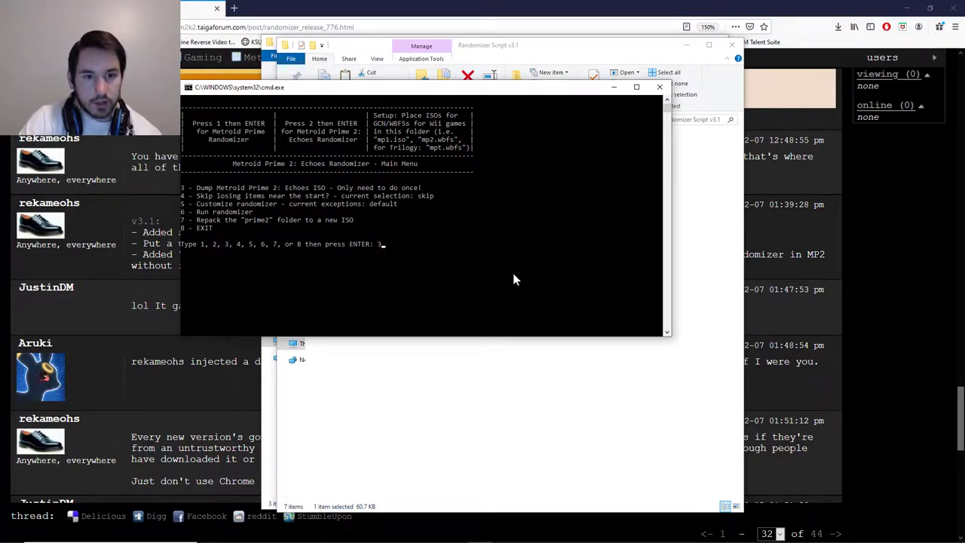
pyautogui.press('Return')
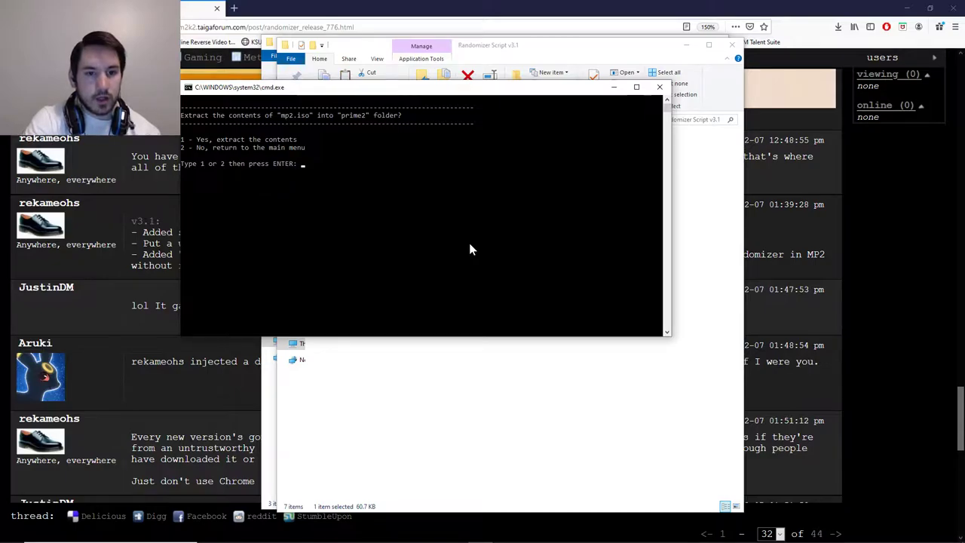
# Step: Answer 1 to extract mp2.iso into prime2, 2 to keep the title, then 8 to exit
pyautogui.write('1')
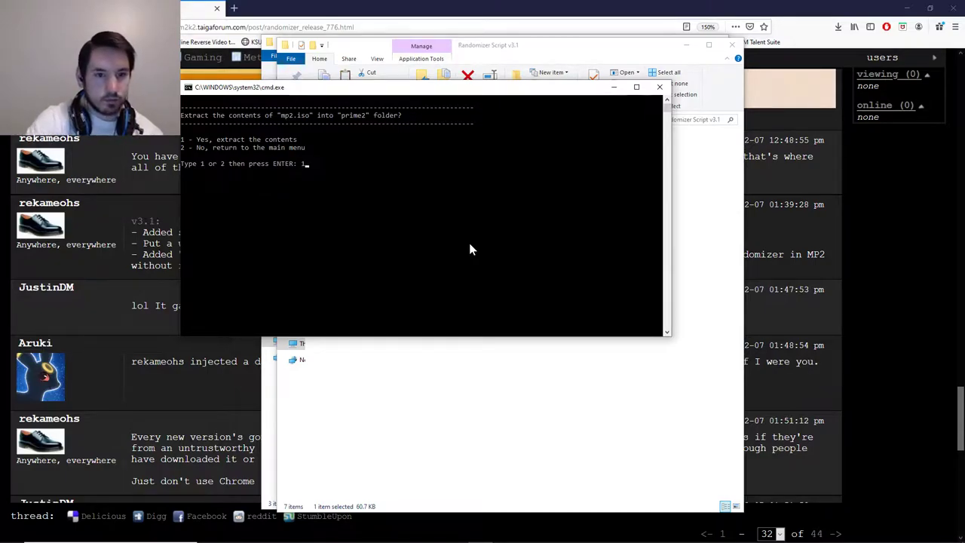
pyautogui.press('Return')
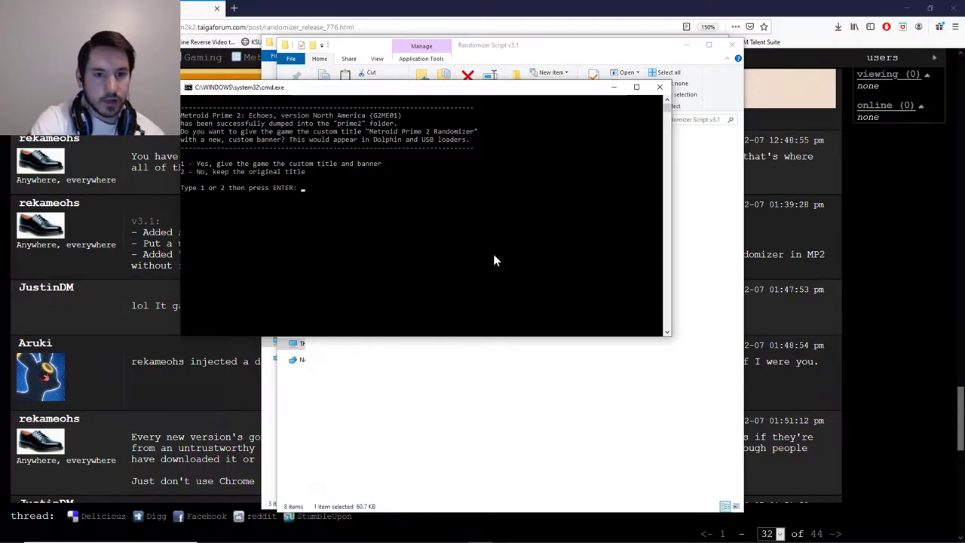
pyautogui.write('2')
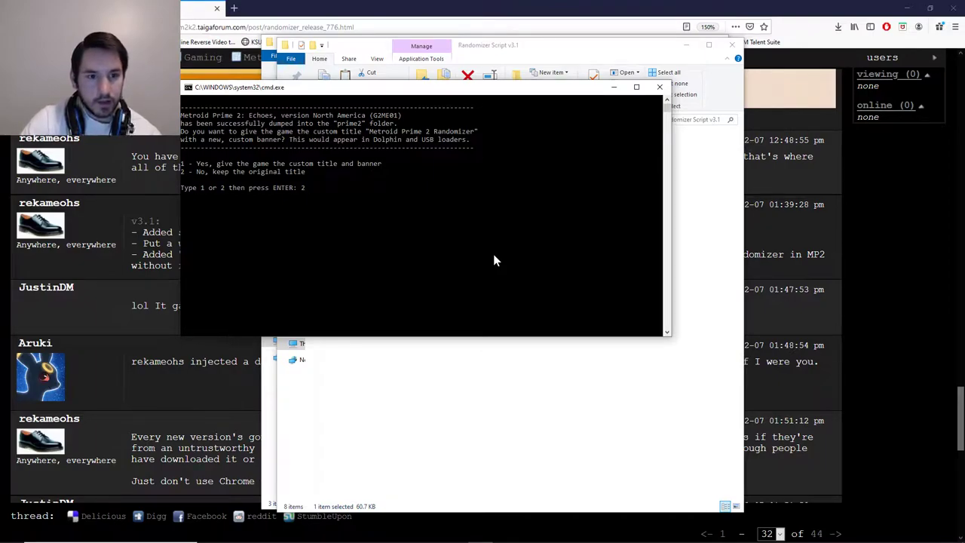
pyautogui.press('Return')
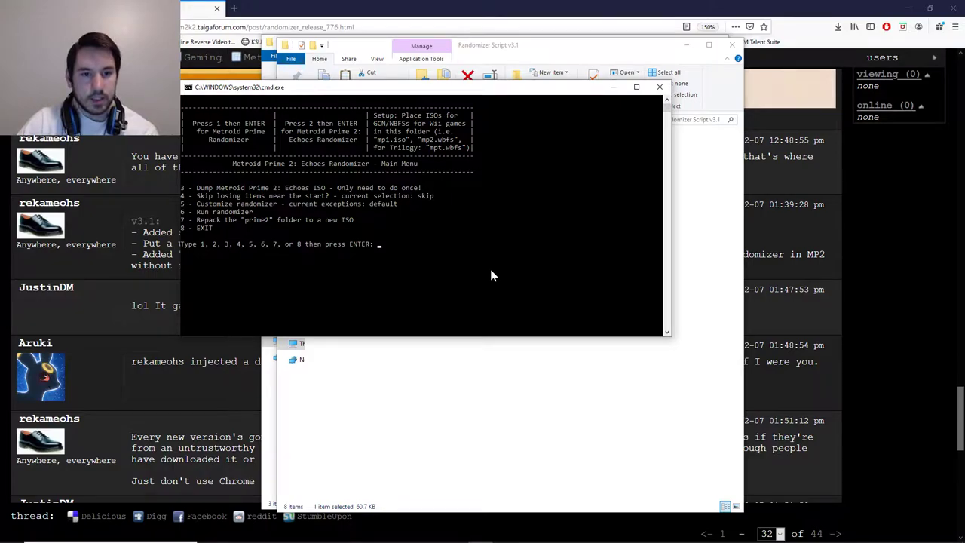
pyautogui.write('8')
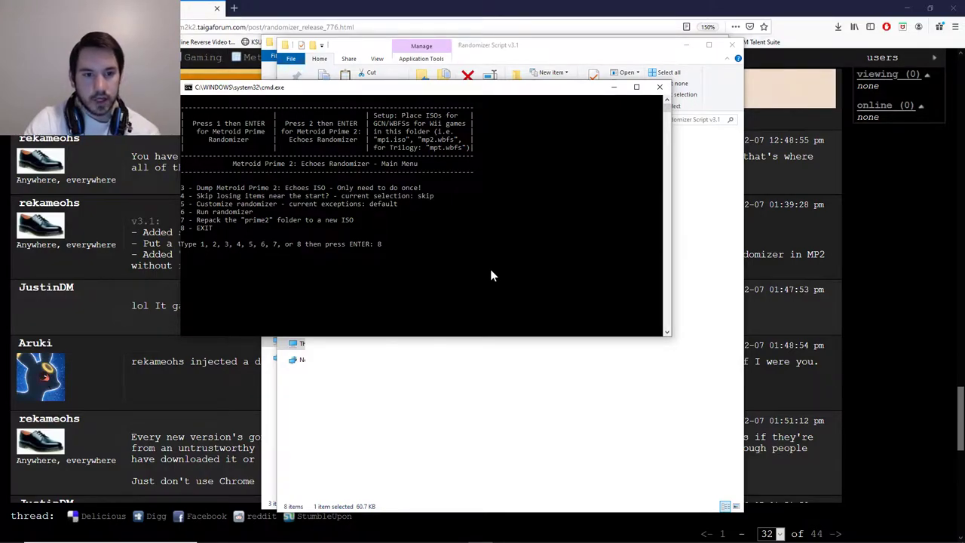
pyautogui.press('Return')
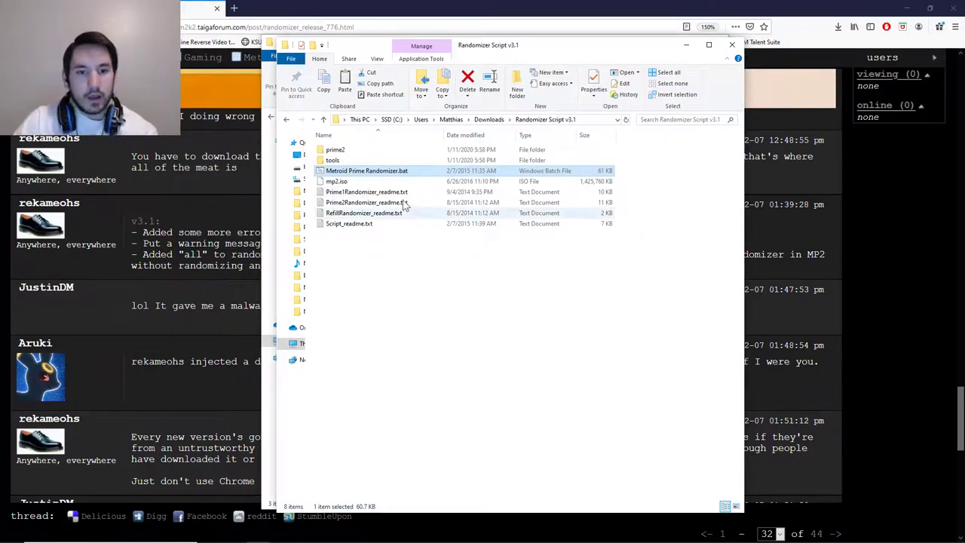
# Step: Open prime2, look inside its 1.35 GB root folder, then go back to prime2
pyautogui.doubleClick(343, 153)
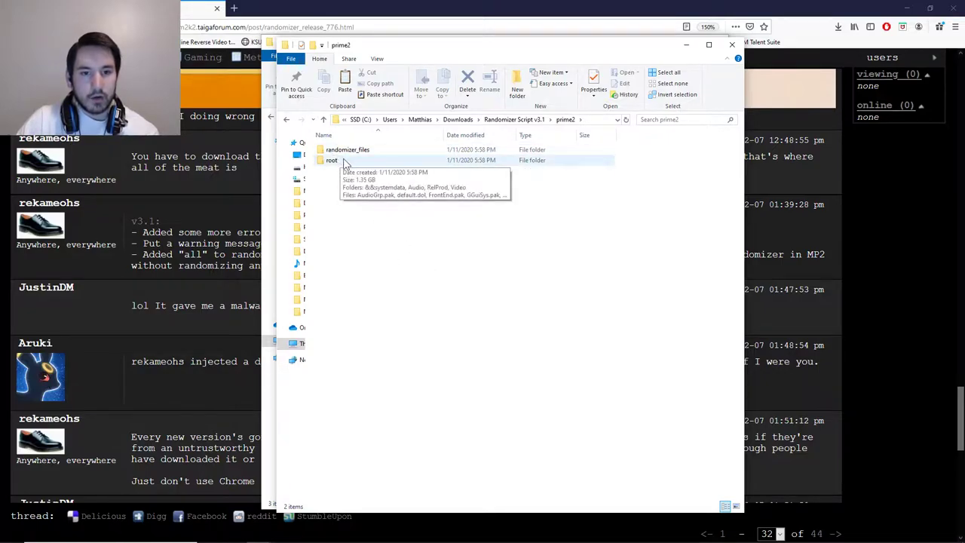
pyautogui.click(342, 164)
pyautogui.doubleClick(342, 164)
pyautogui.hotkey('alt', 'Left')
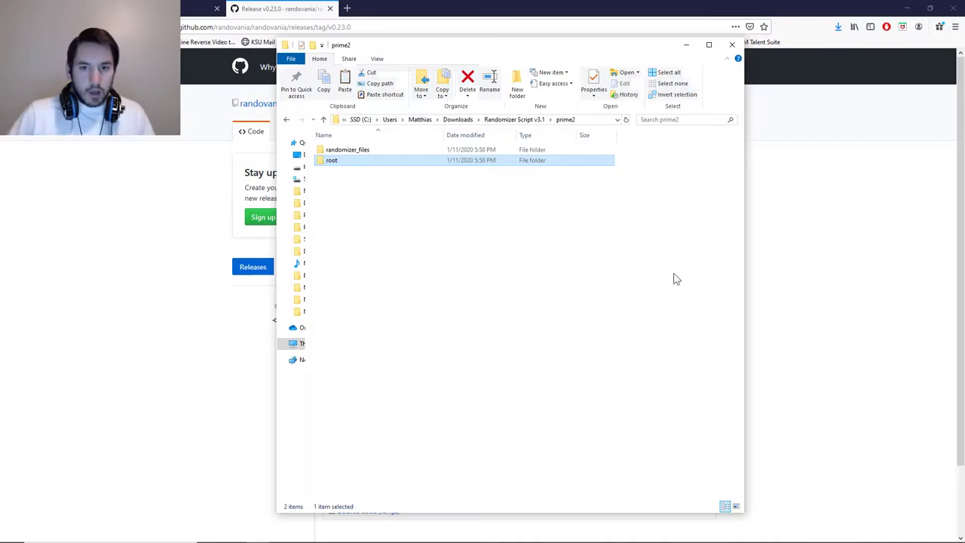
pyautogui.click(291, 8)
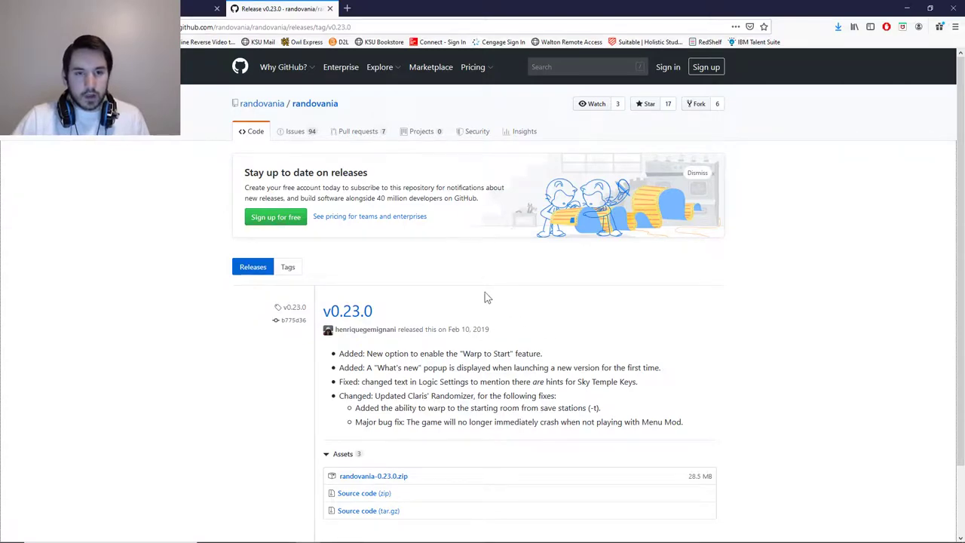
pyautogui.scroll(-2, 483, 341)
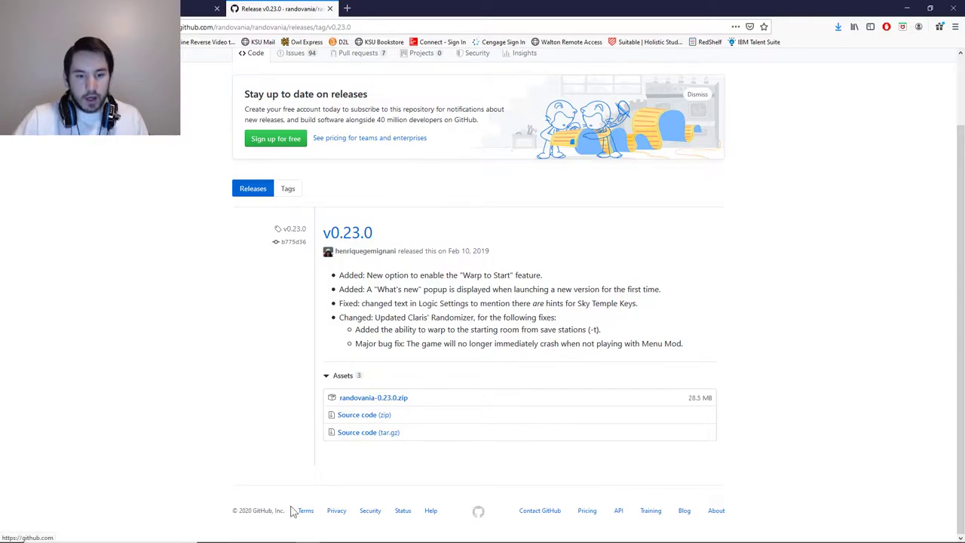
pyautogui.moveTo(258, 532)
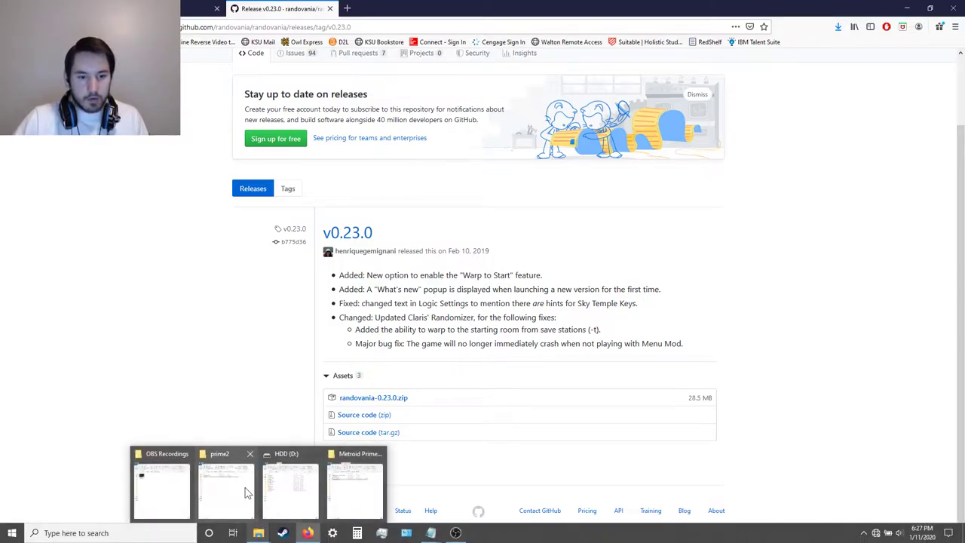
pyautogui.click(226, 490)
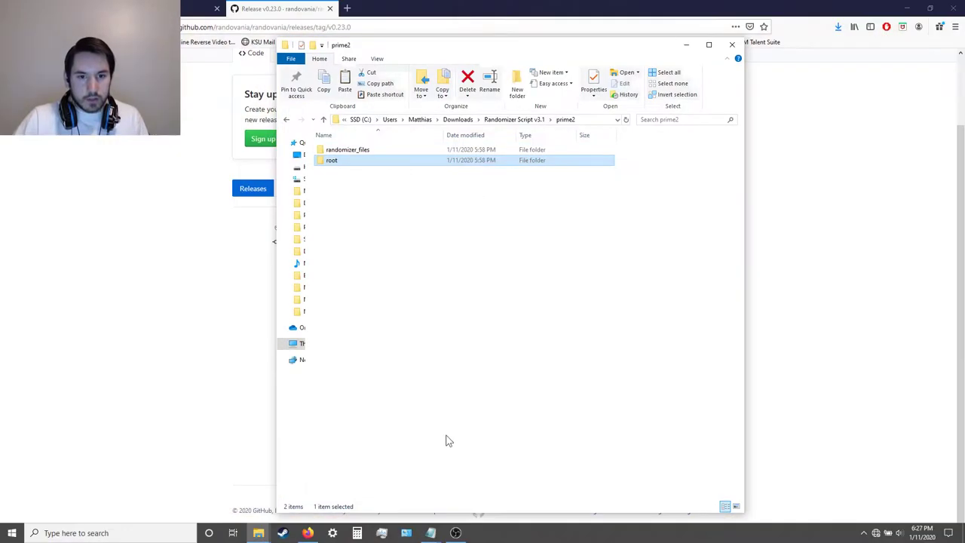
# Step: From Downloads, extract randovania-0.23.0.zip with 7-Zip into a randovania-0.23.0 folder
pyautogui.click(457, 120)
pyautogui.rightClick(372, 200)
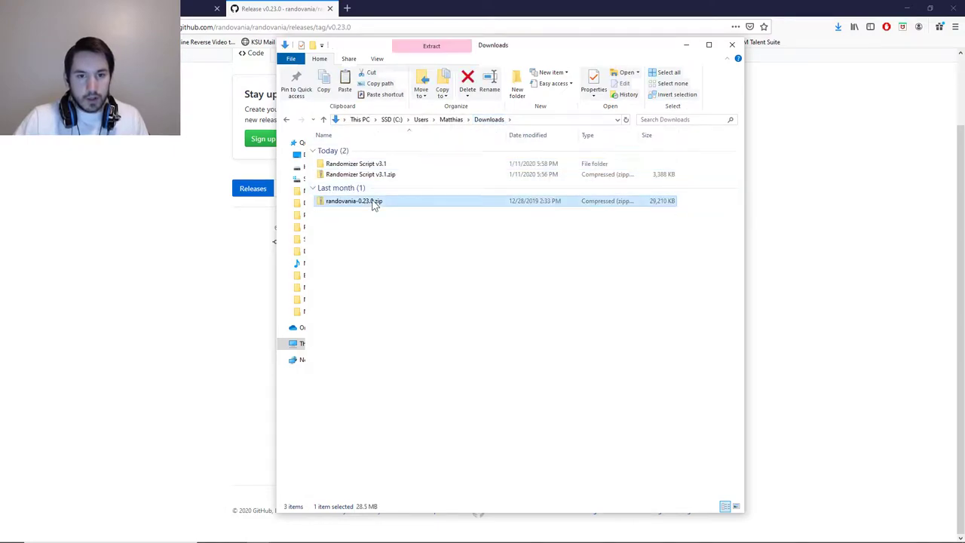
pyautogui.moveTo(452, 257)
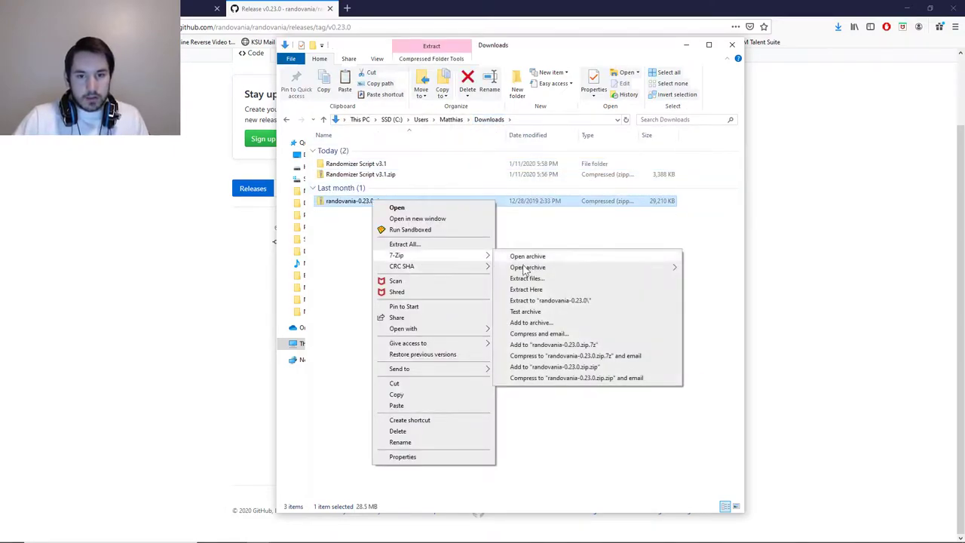
pyautogui.click(562, 302)
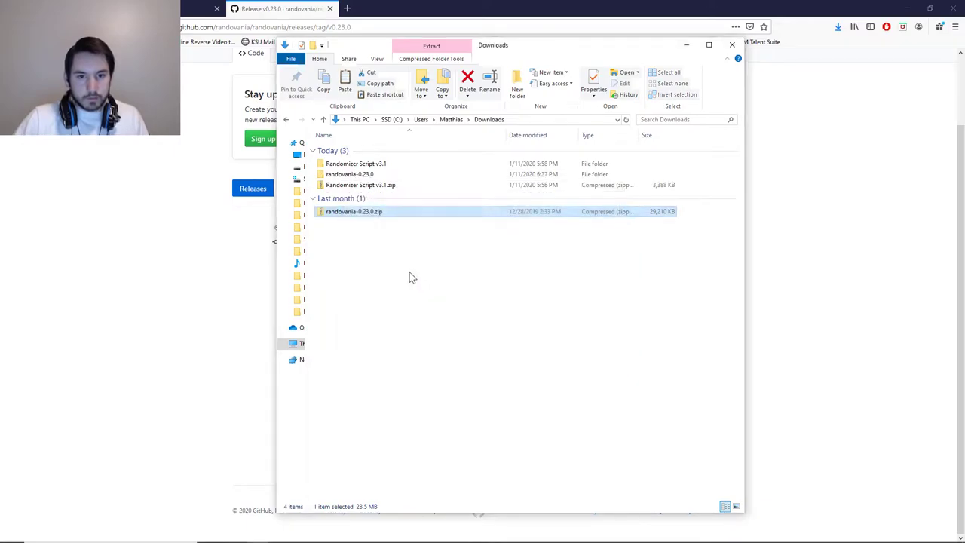
# Step: Browse the 83 items in randovania-0.23.0, then return to the Randovania release page in Firefox
pyautogui.doubleClick(383, 175)
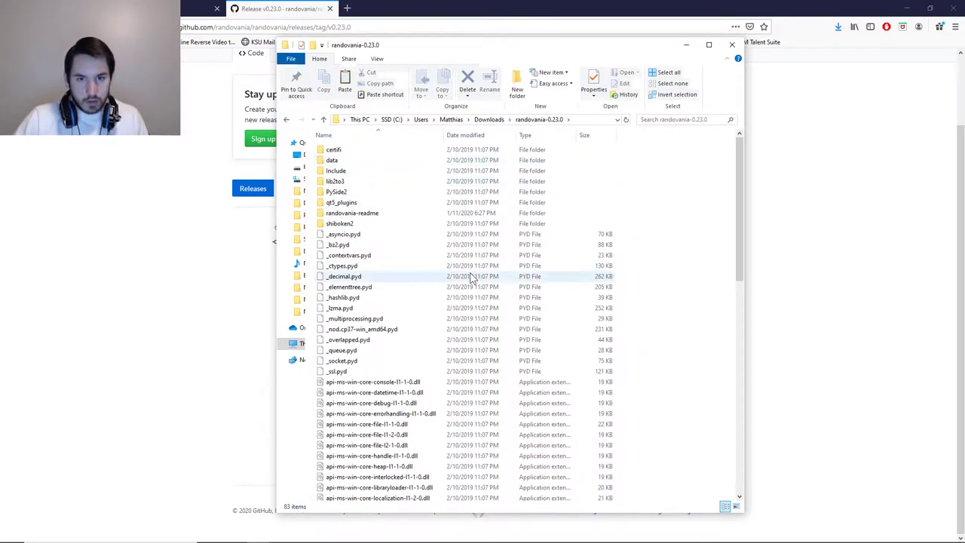
pyautogui.scroll(-10, 468, 276)
pyautogui.scroll(10, 463, 254)
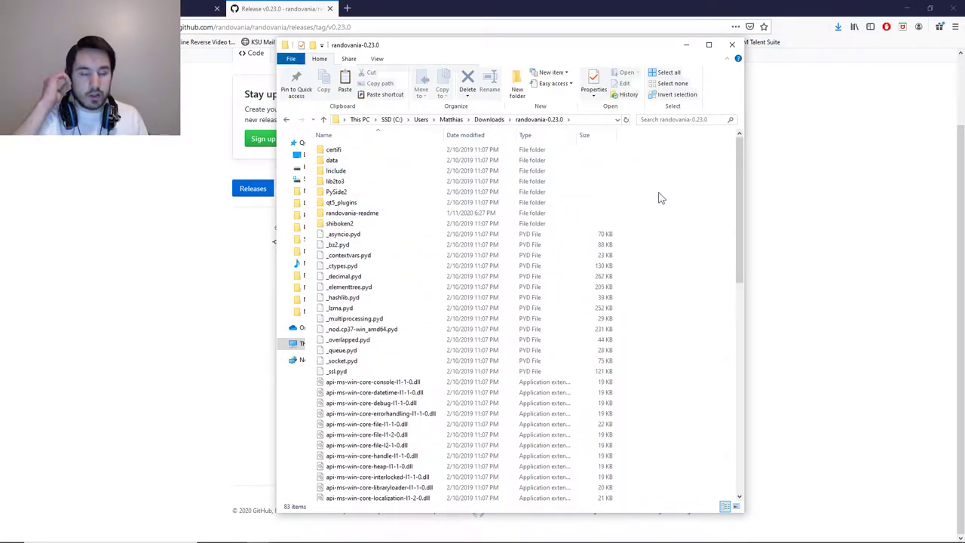
pyautogui.click(758, 198)
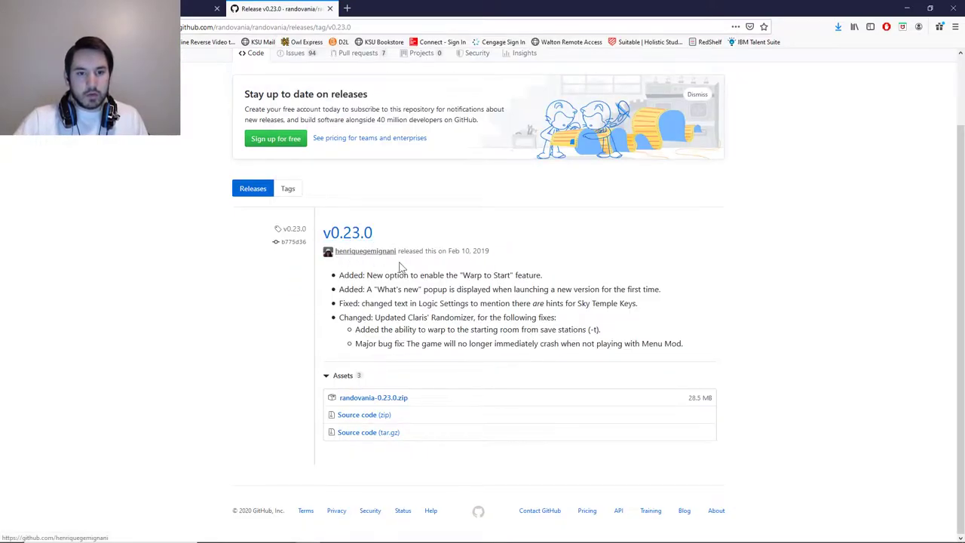
pyautogui.scroll(2, 444, 375)
pyautogui.scroll(-2, 442, 372)
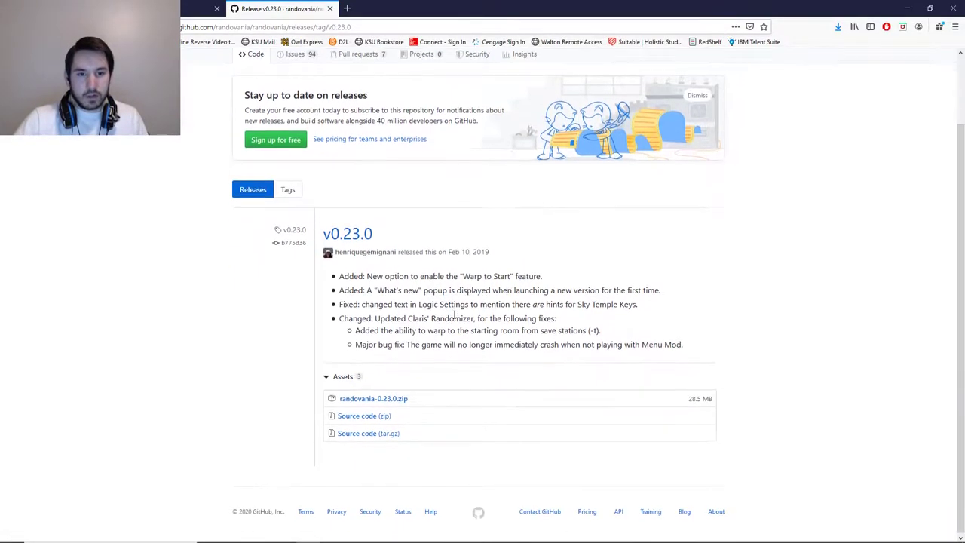